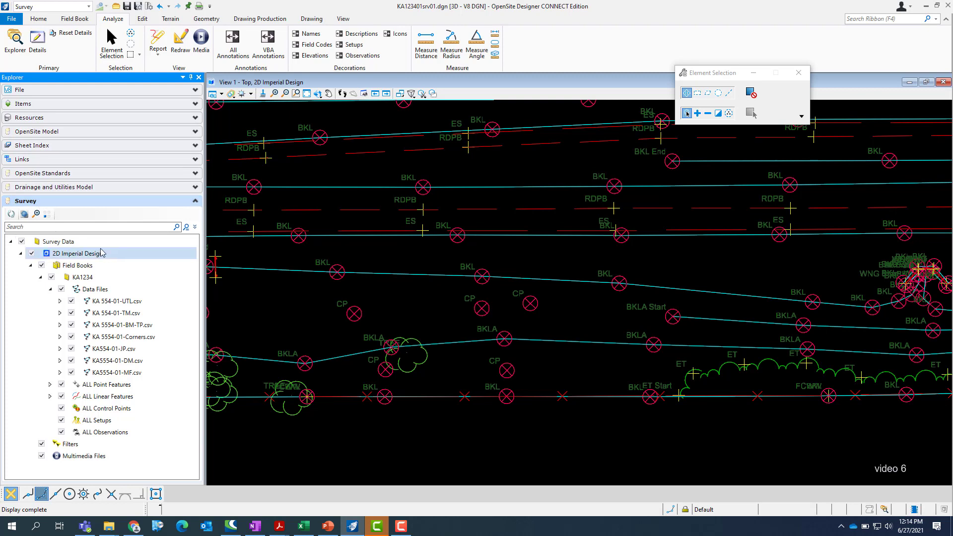
Step: Expand the KA 554-01-UTL.csv data file, review its point and linear features, and collapse it again
click(11, 242)
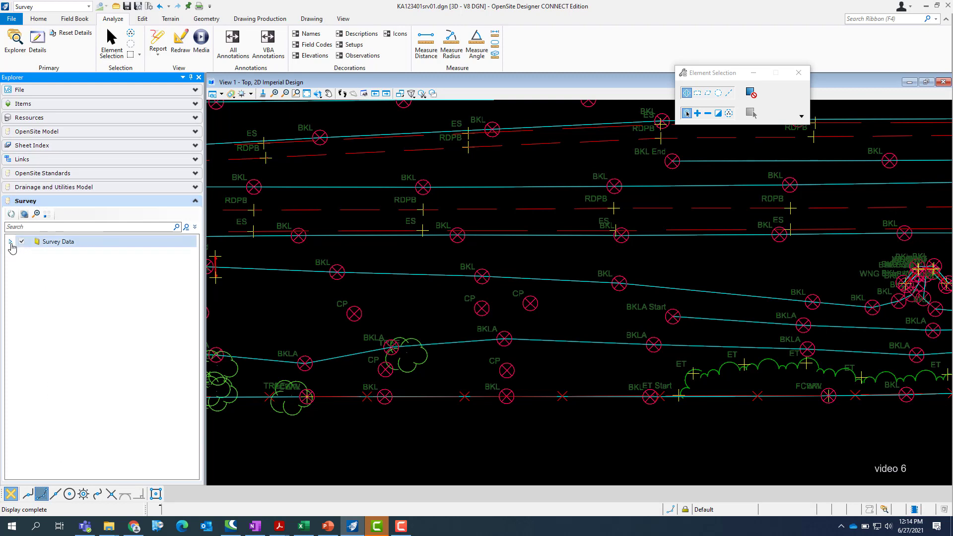
click(10, 243)
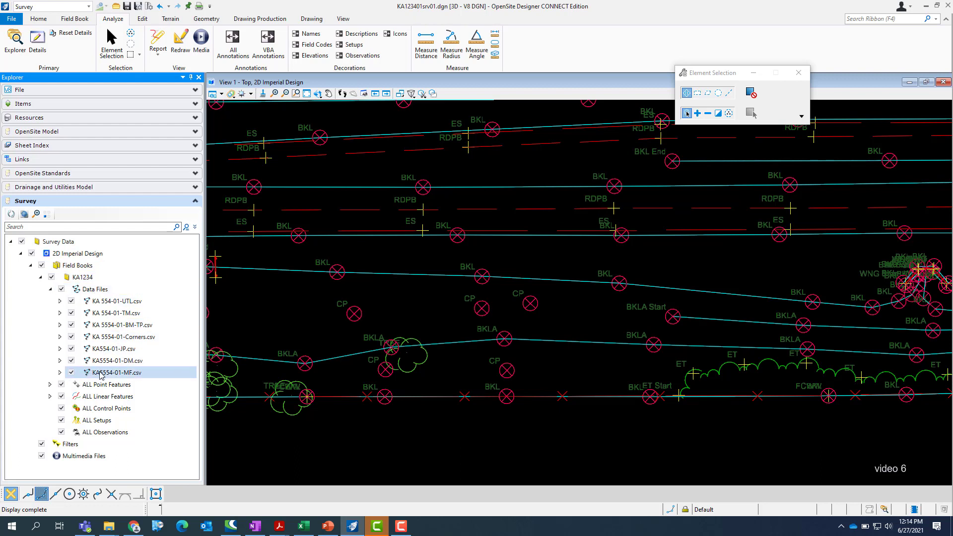
click(60, 301)
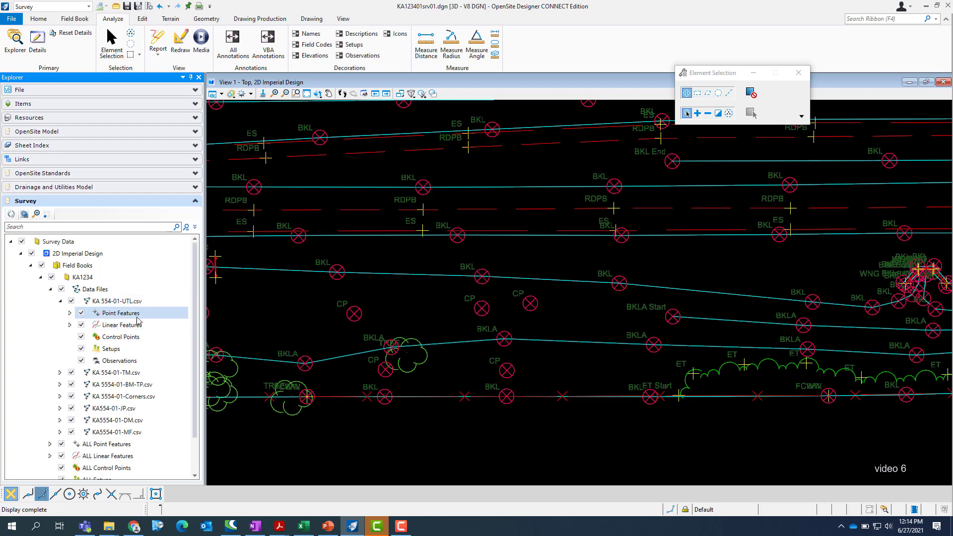
click(69, 314)
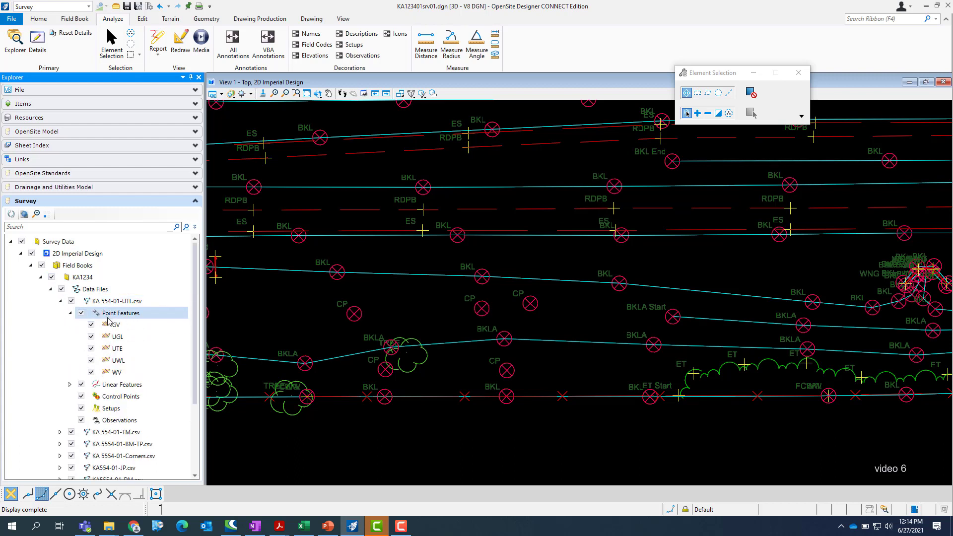
click(69, 385)
scroll(117, 318, down, 1)
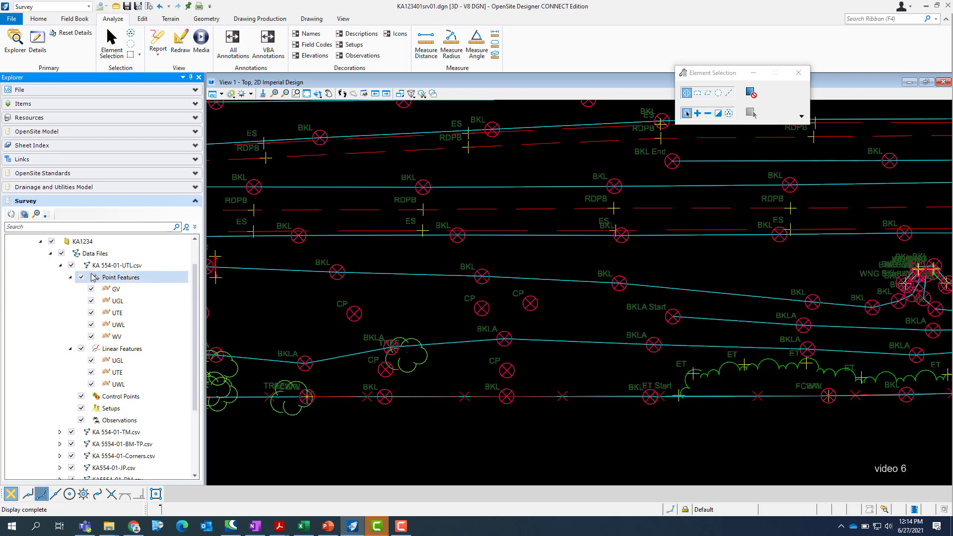
click(70, 276)
click(70, 289)
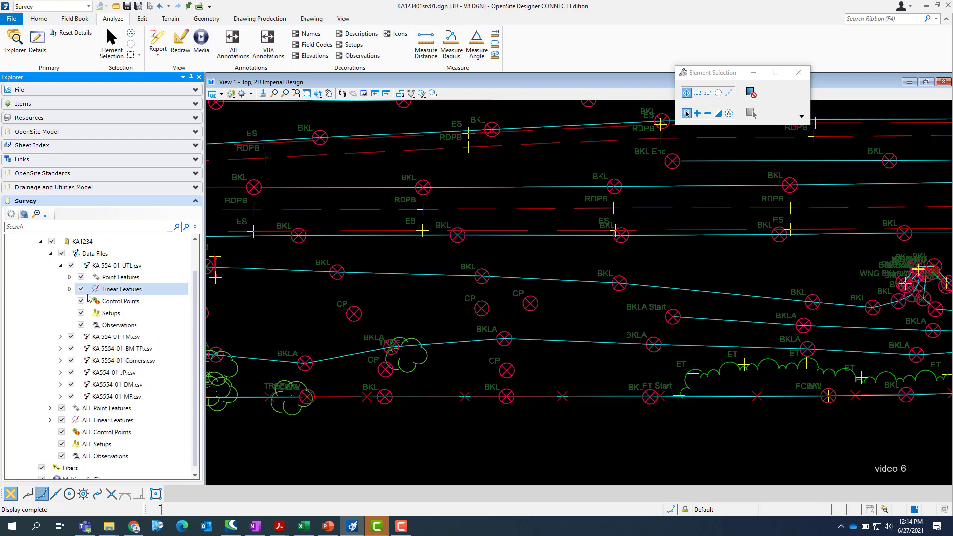
click(60, 266)
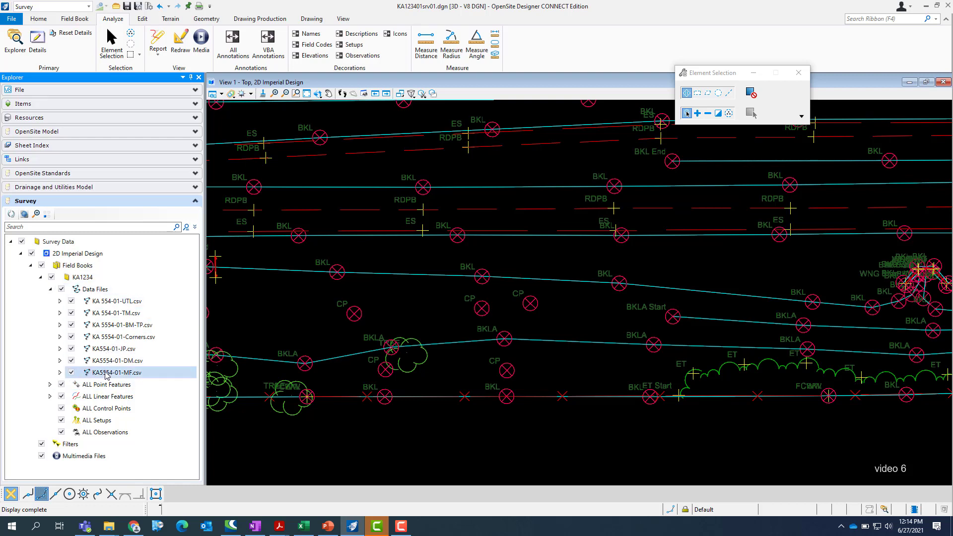
Step: Expand ALL Point Features and ALL Linear Features of field book KA1234 and review the field codes under each
click(50, 385)
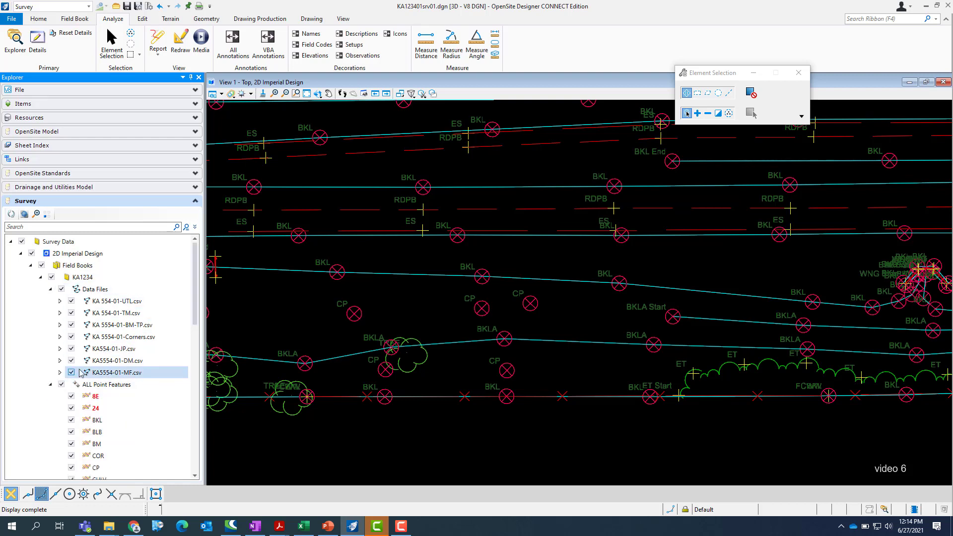
scroll(90, 365, down, 4)
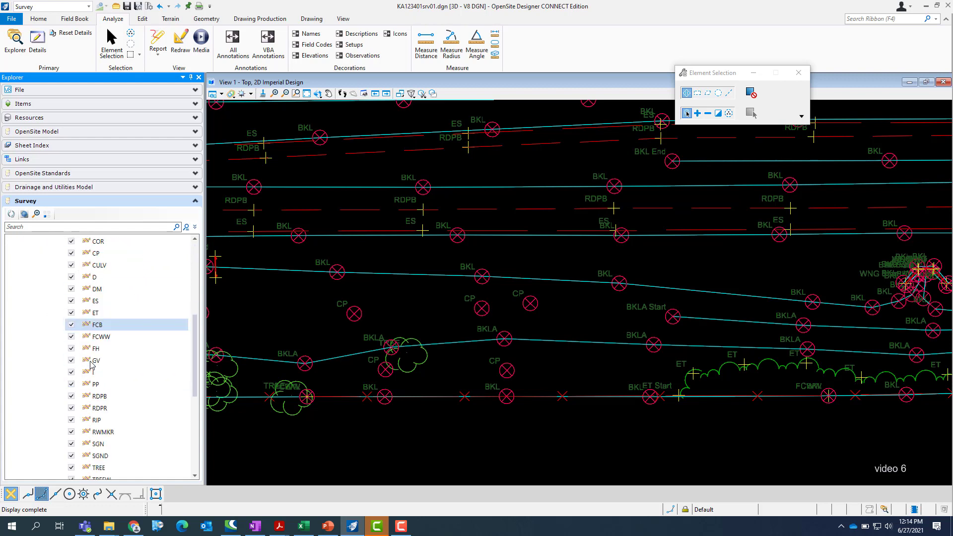
scroll(90, 365, down, 7)
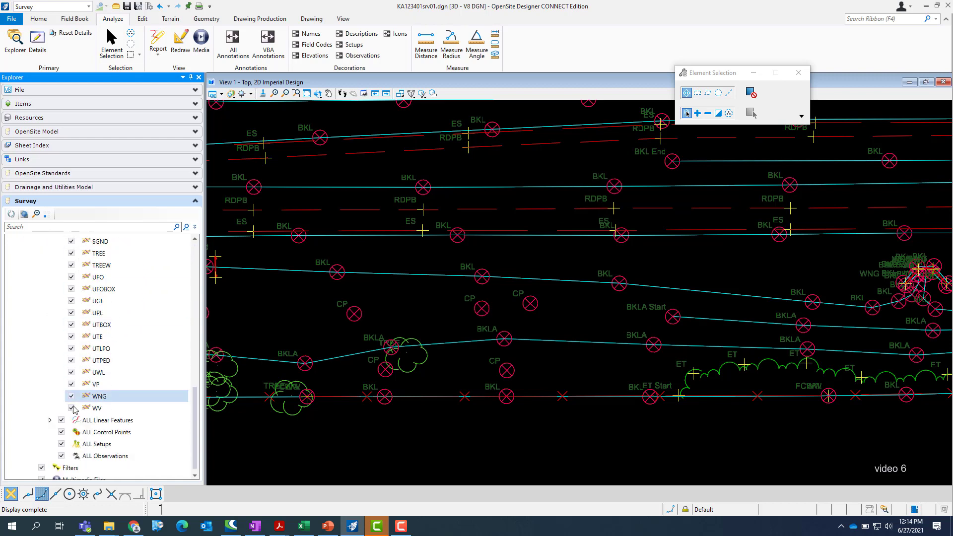
click(50, 420)
scroll(100, 385, down, 3)
scroll(101, 385, down, 3)
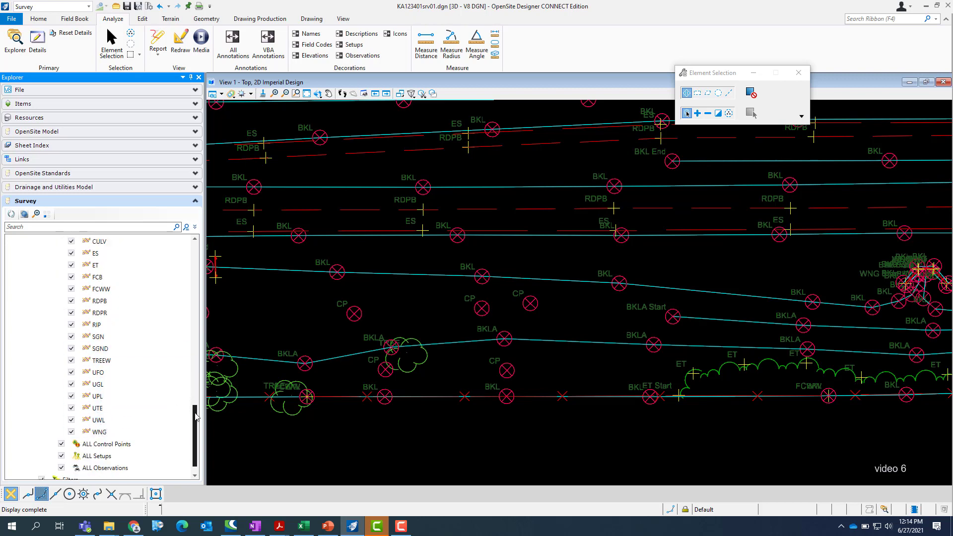
Step: Return to the start of the ALL Point Features list and display the survey details of field code 8E
drag(197, 419, 195, 282)
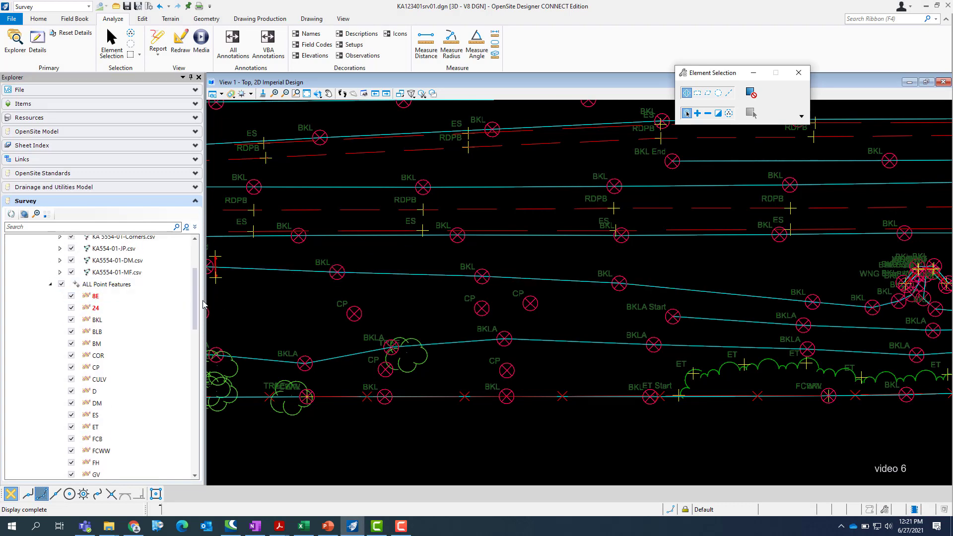
drag(198, 302, 196, 307)
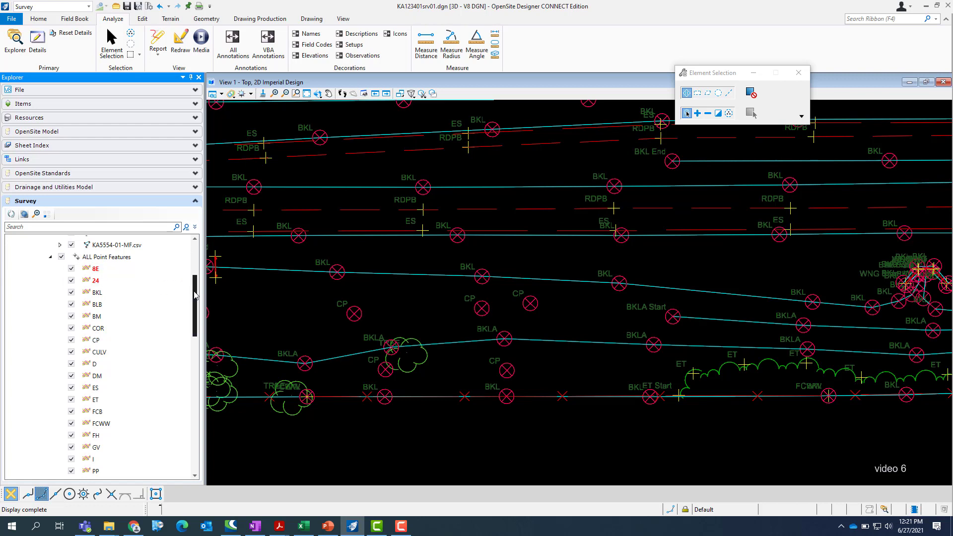
drag(197, 294, 197, 290)
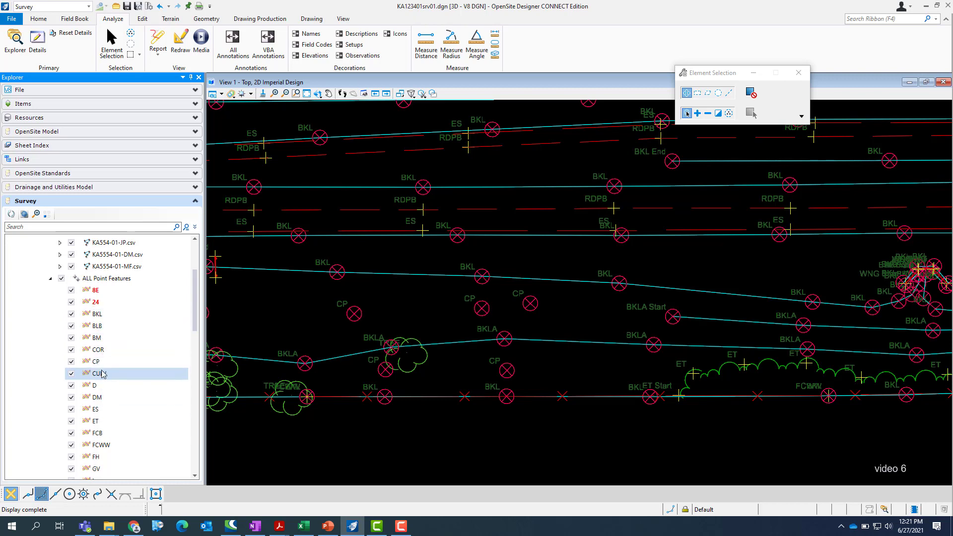
mouse_move(196, 304)
mouse_down()
mouse_move(195, 328)
mouse_move(197, 287)
mouse_up()
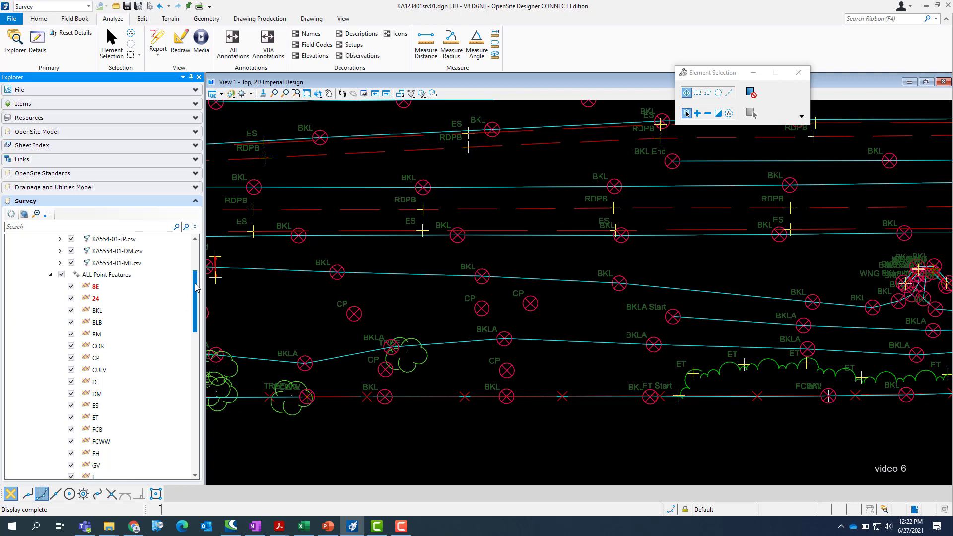
click(112, 288)
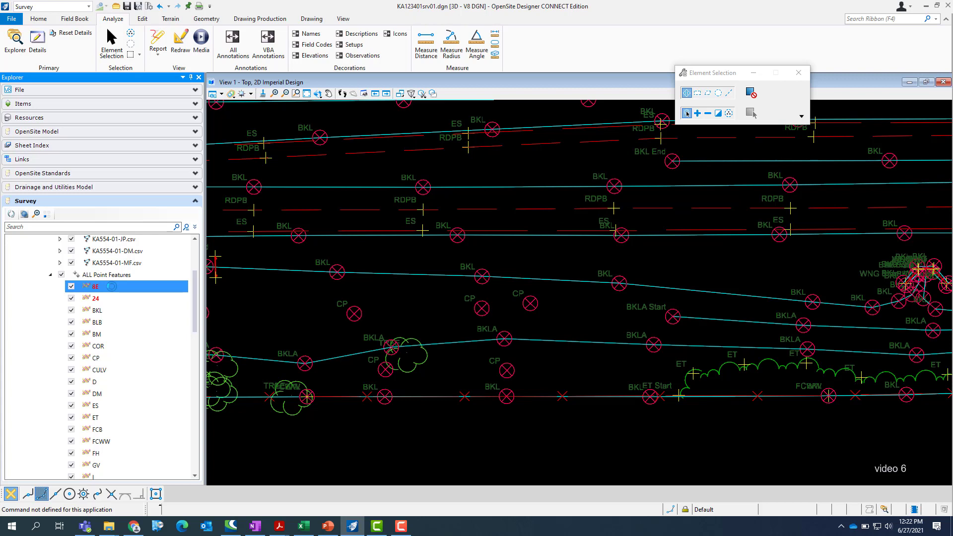
click(41, 48)
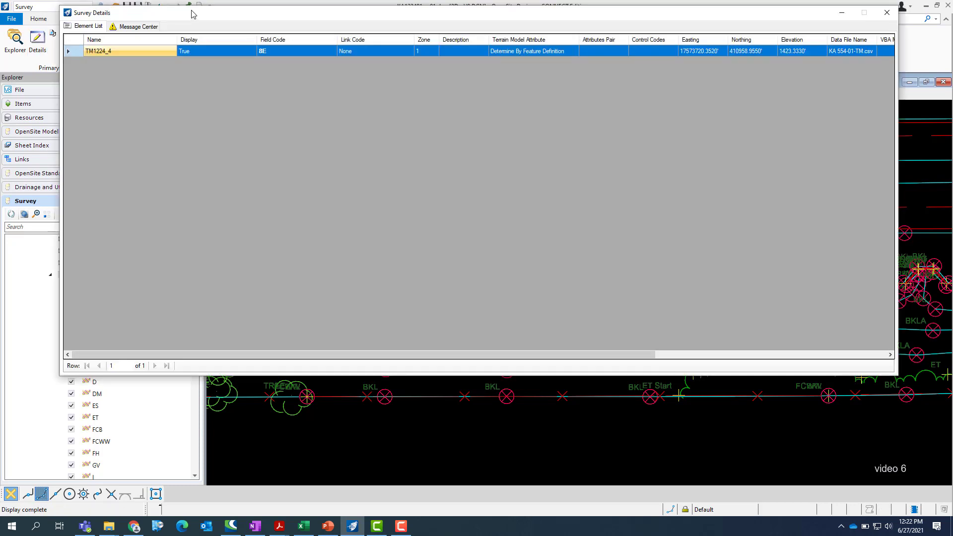
Step: Shrink the Survey Details window and reposition it so more of the drawing is uncovered
drag(192, 14, 303, 122)
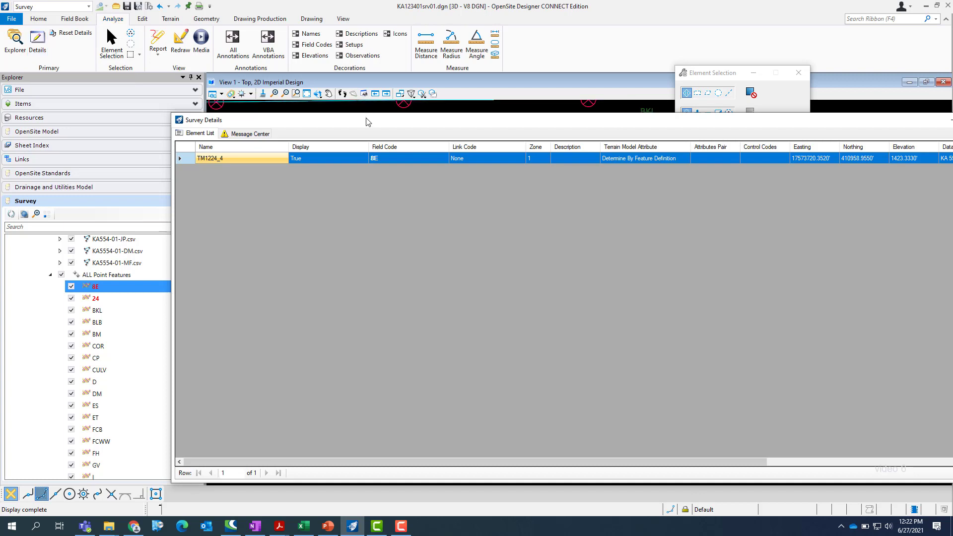
drag(366, 120, 345, 99)
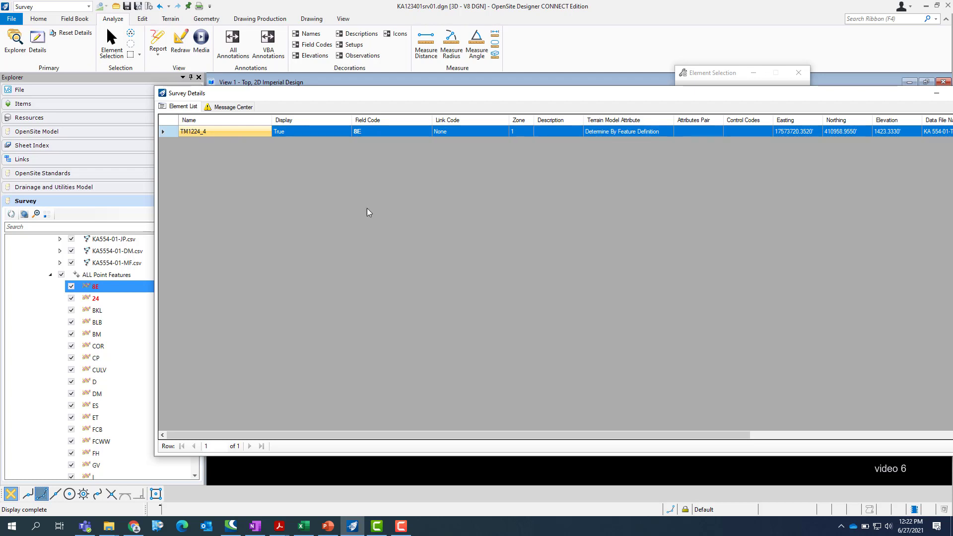
drag(555, 97, 444, 97)
drag(701, 97, 709, 95)
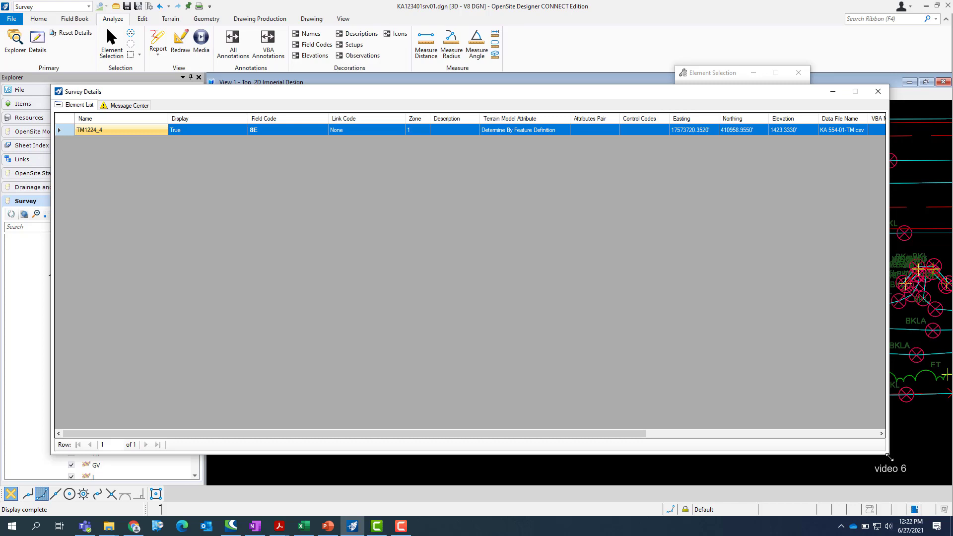
drag(888, 457, 630, 281)
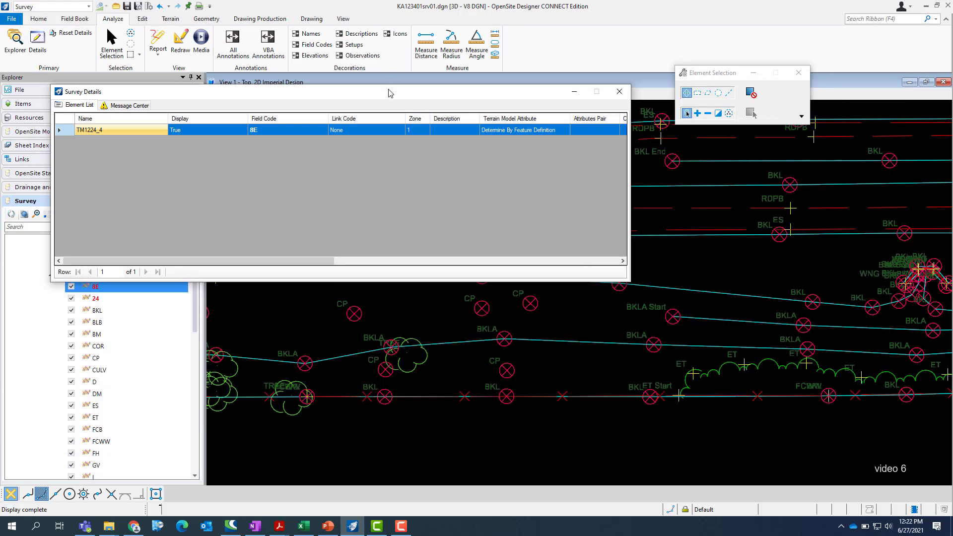
drag(389, 93, 365, 25)
Step: Locate the highlighted 8E point in the drawing near the Irrig. label and close its survey details
scroll(556, 344, down, 2)
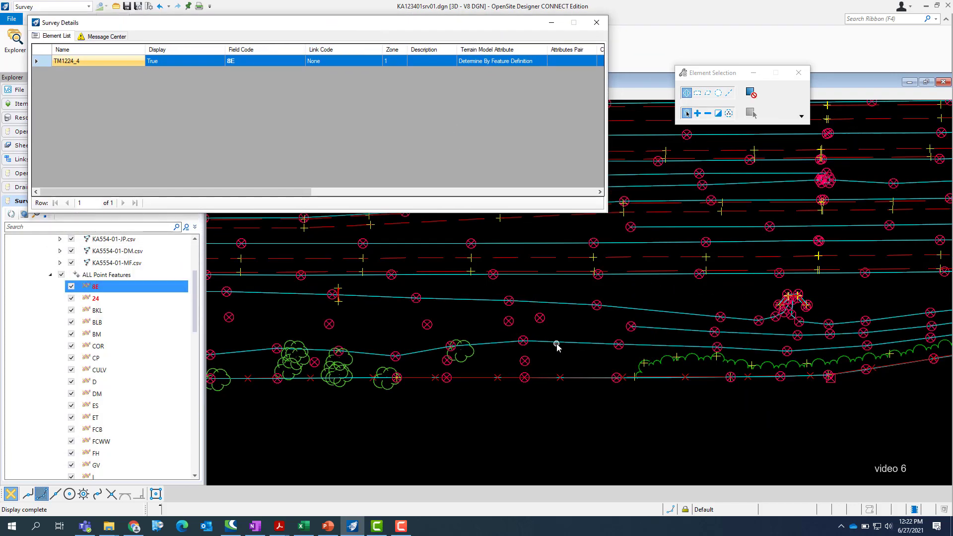
scroll(557, 344, down, 4)
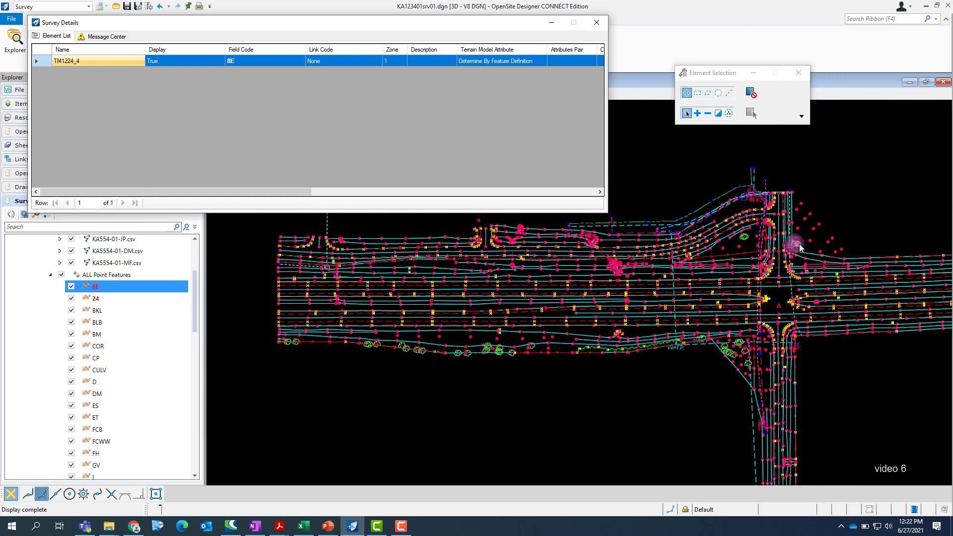
scroll(795, 248, up, 2)
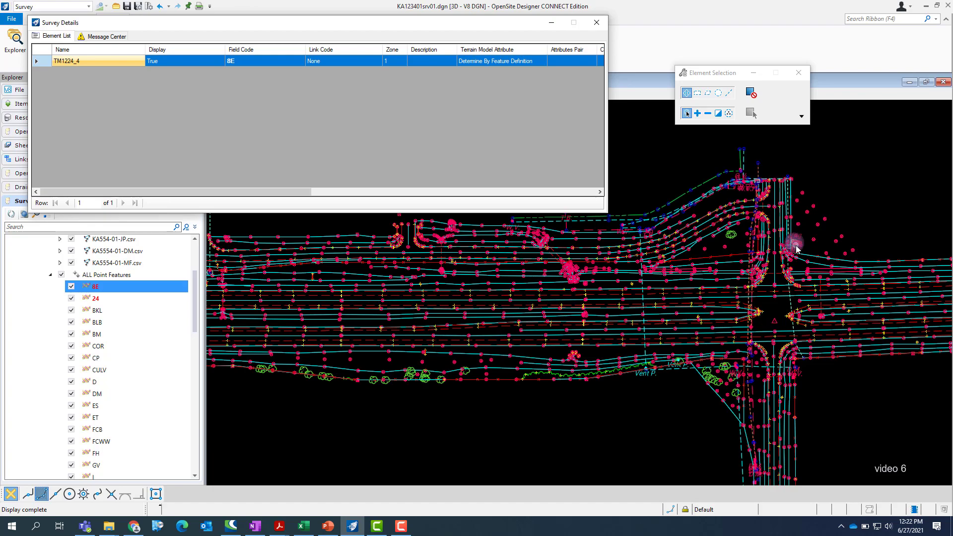
scroll(807, 255, up, 3)
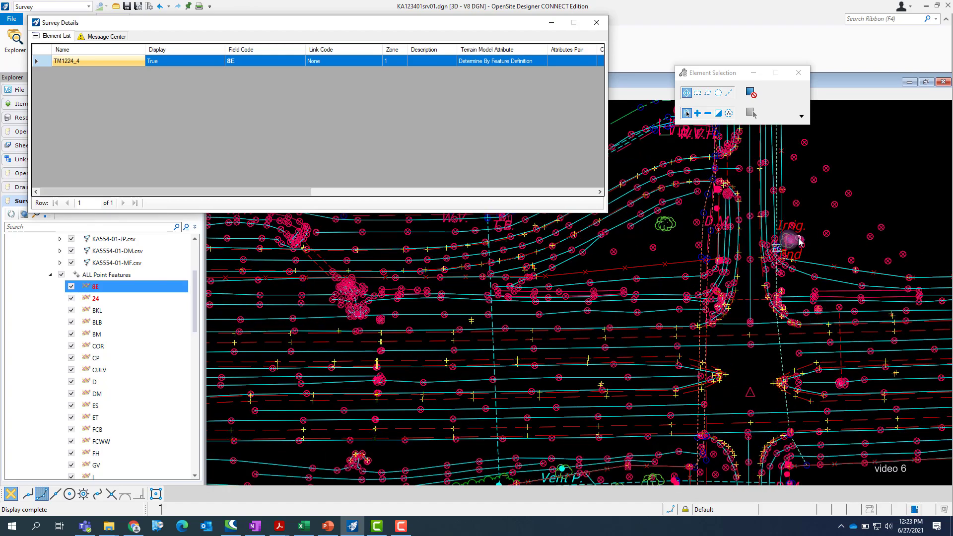
scroll(806, 258, down, 3)
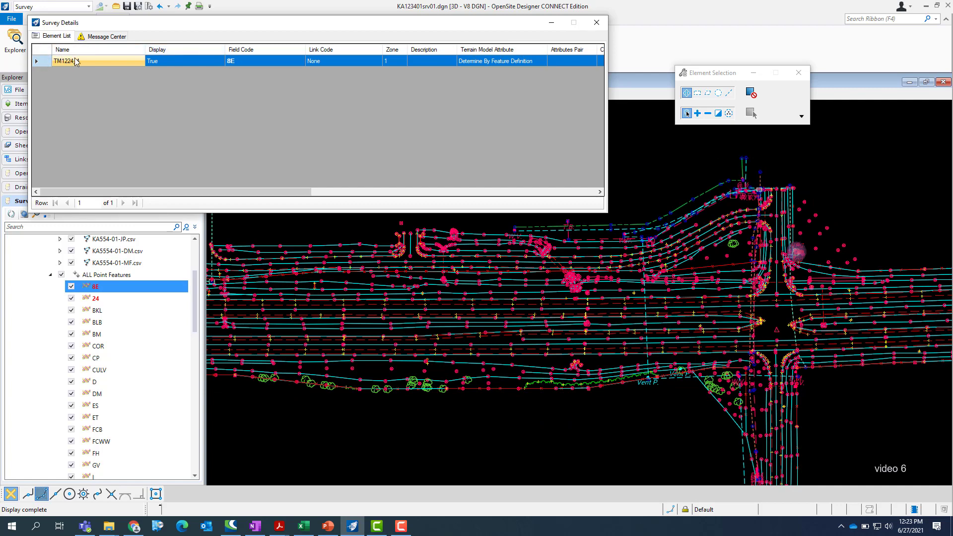
scroll(801, 261, up, 2)
scroll(800, 262, up, 5)
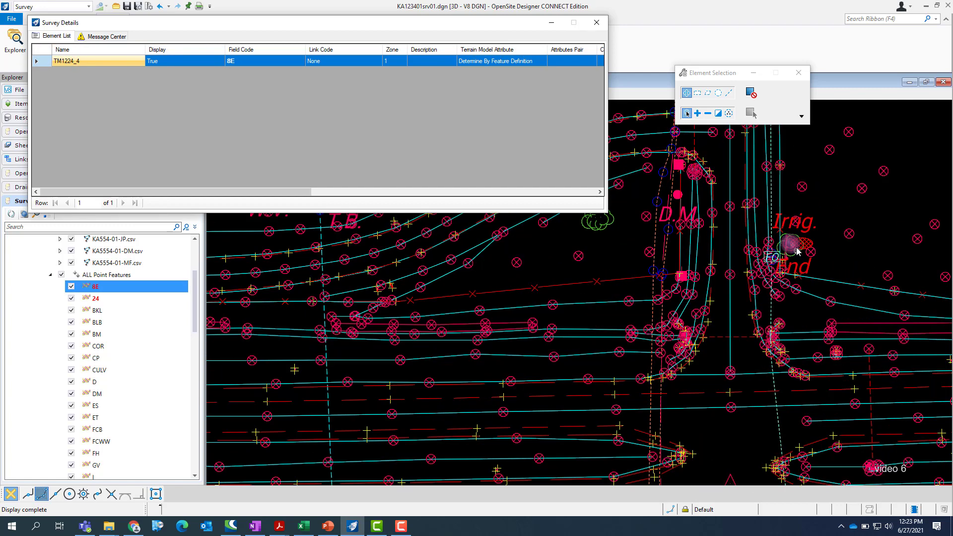
scroll(783, 252, up, 5)
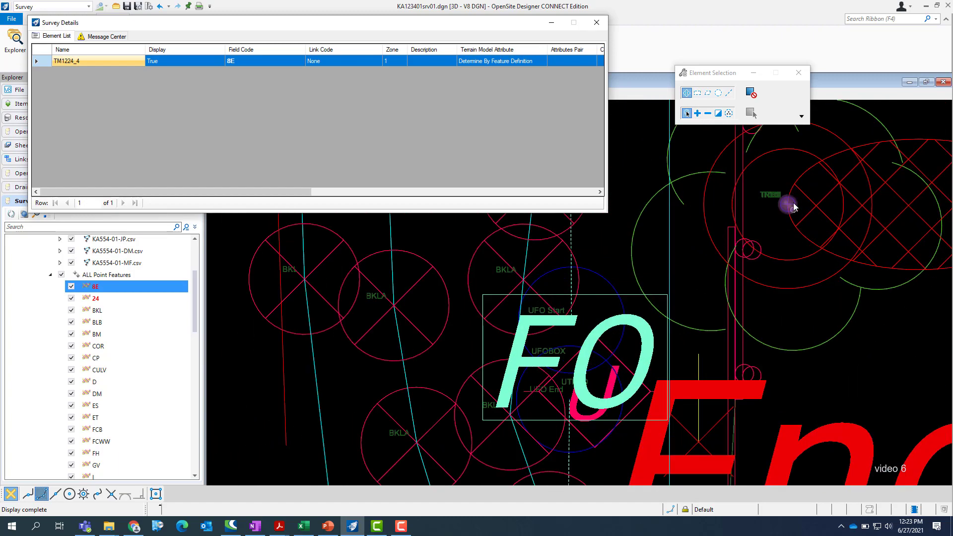
scroll(792, 280, down, 1)
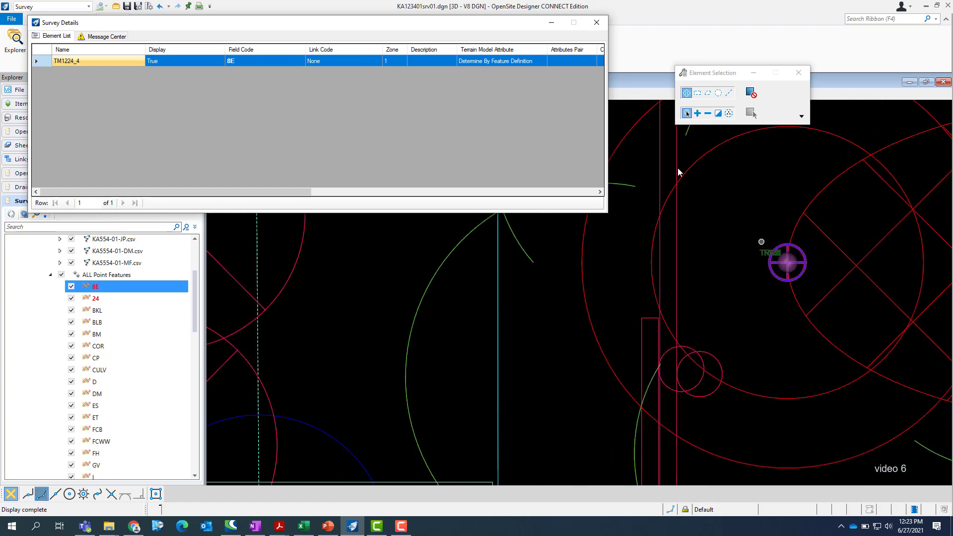
mouse_move(560, 24)
mouse_down()
mouse_move(596, 45)
mouse_move(598, 87)
mouse_up()
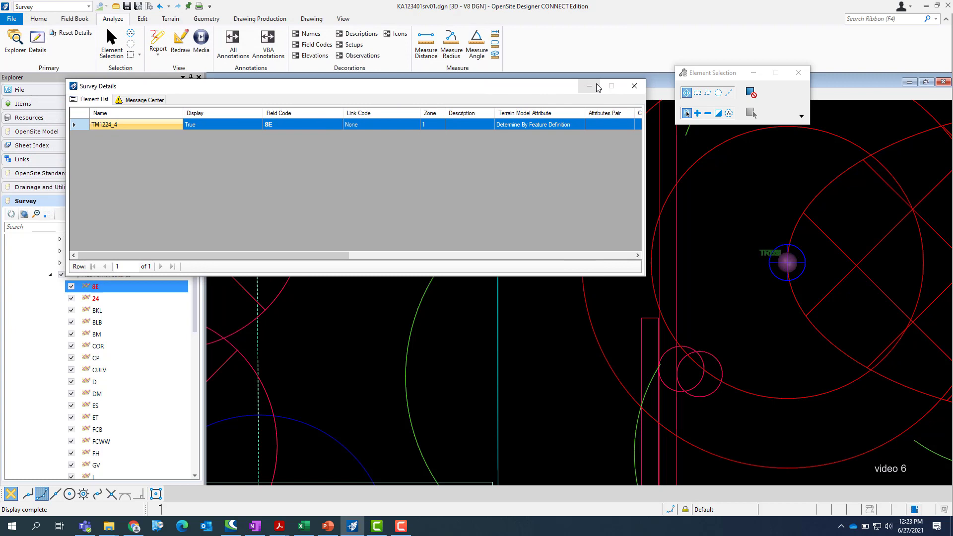
click(634, 85)
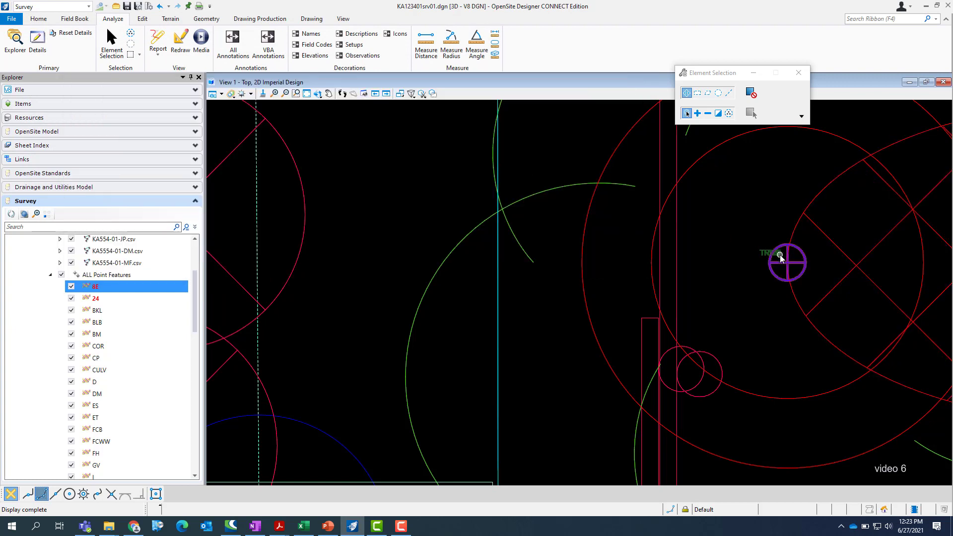
mouse_move(779, 263)
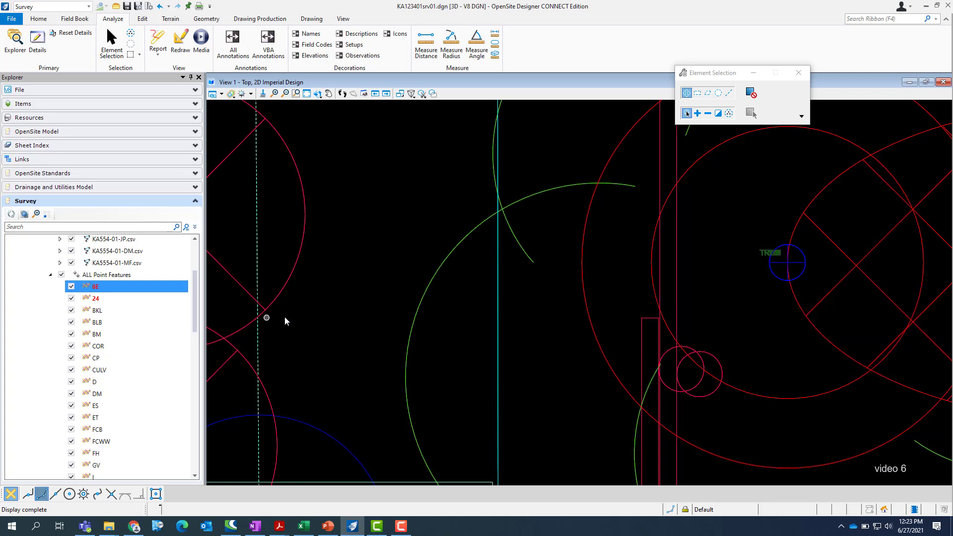
Step: Display the survey details of field code 24 and check which data file the point comes from
click(97, 301)
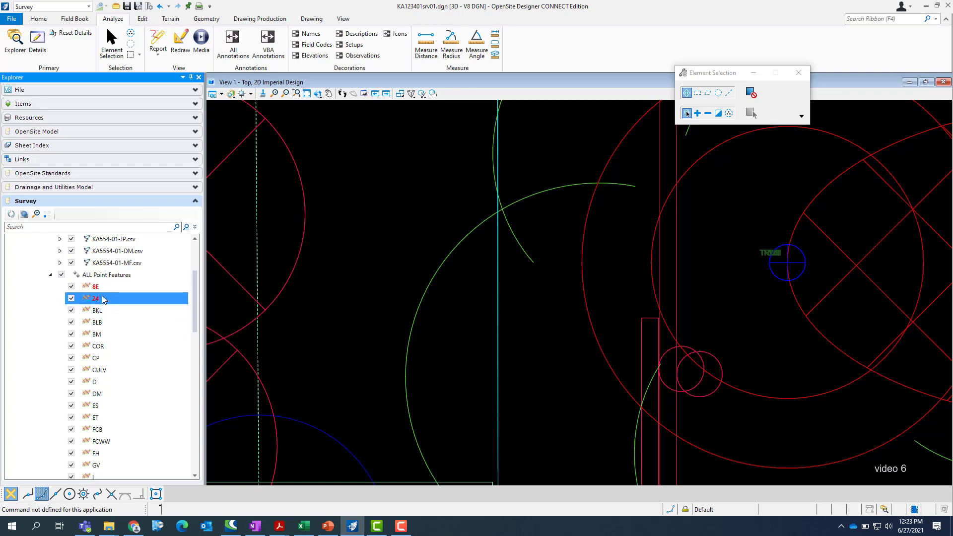
click(35, 48)
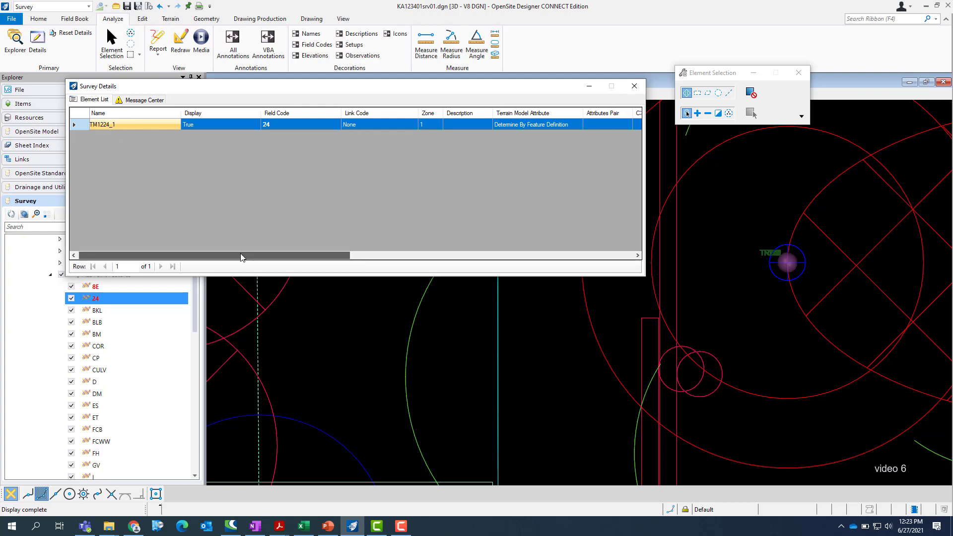
drag(238, 255, 431, 272)
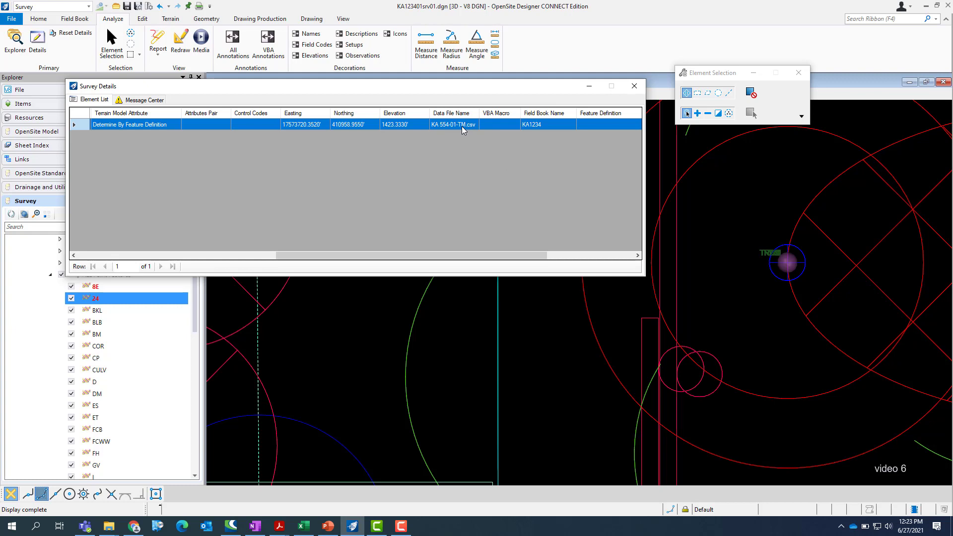
Step: Close the survey details and list the point features of data file KA 554-01-TM.csv in the survey data tree
drag(410, 87, 509, 112)
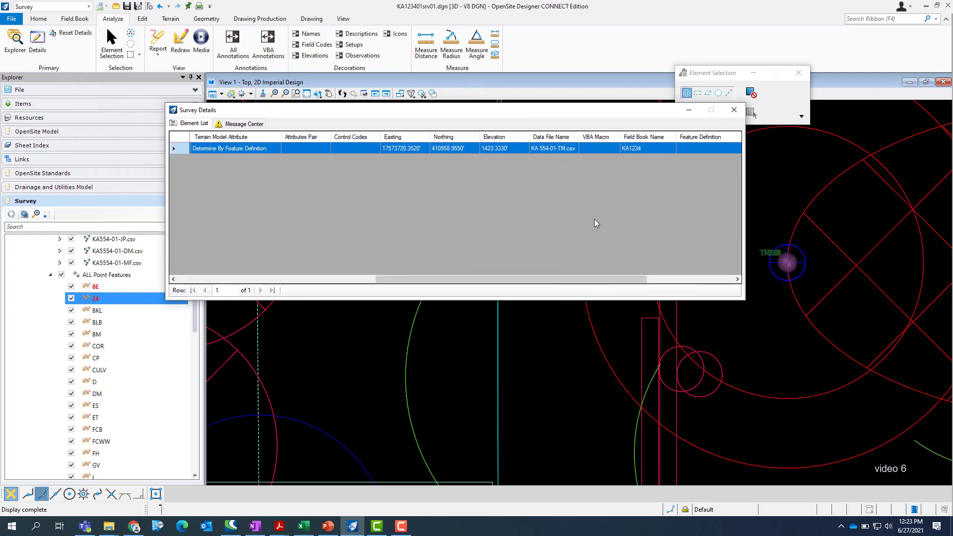
click(733, 111)
scroll(197, 295, up, 1)
scroll(196, 277, up, 2)
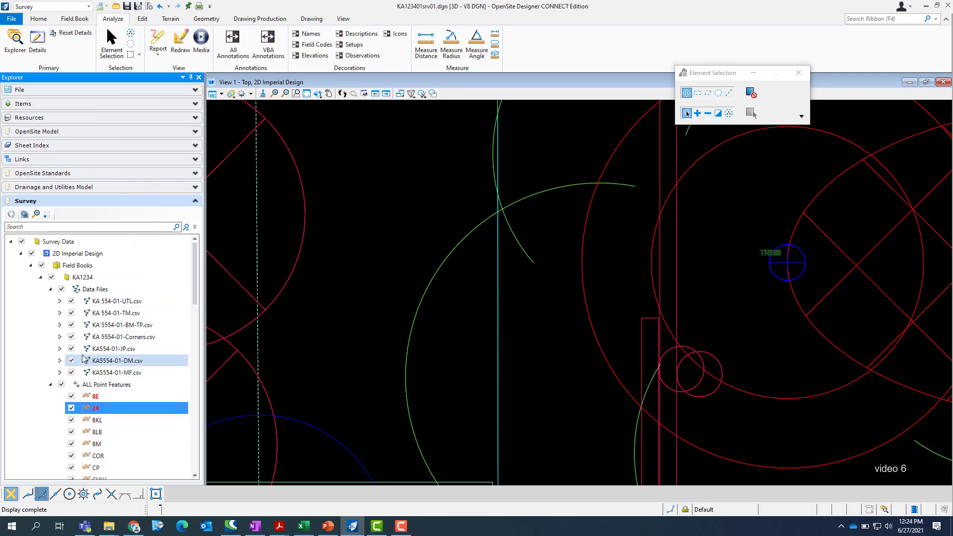
click(60, 312)
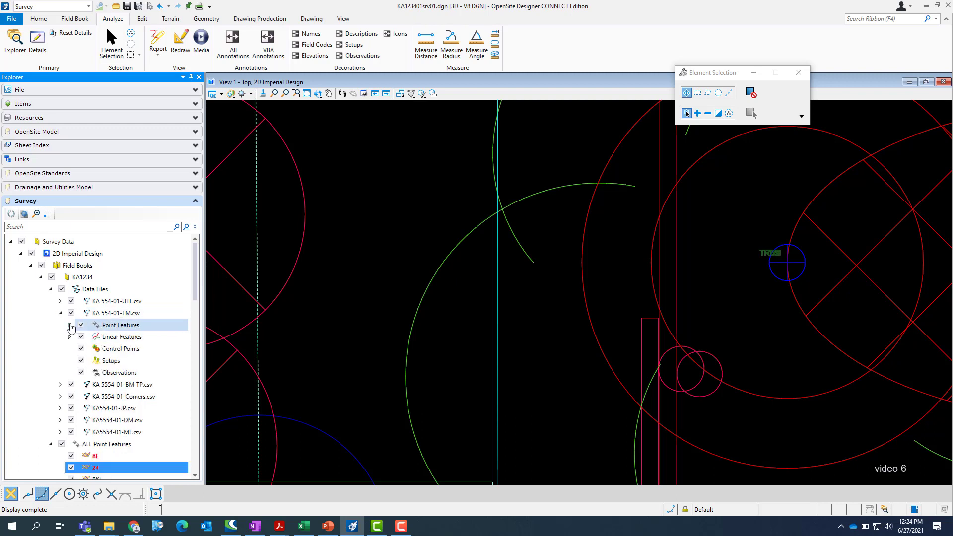
click(70, 325)
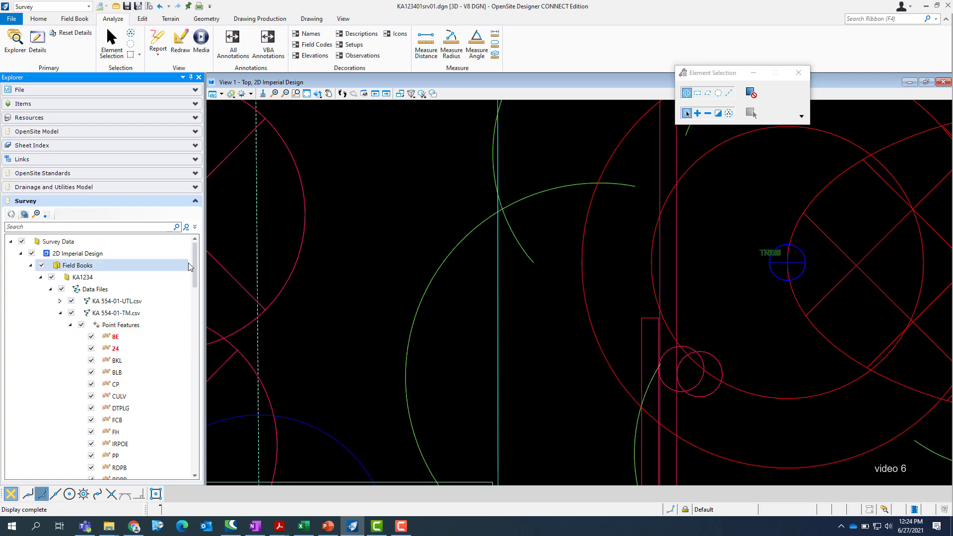
mouse_move(195, 262)
mouse_down()
mouse_move(195, 281)
mouse_move(197, 268)
mouse_up()
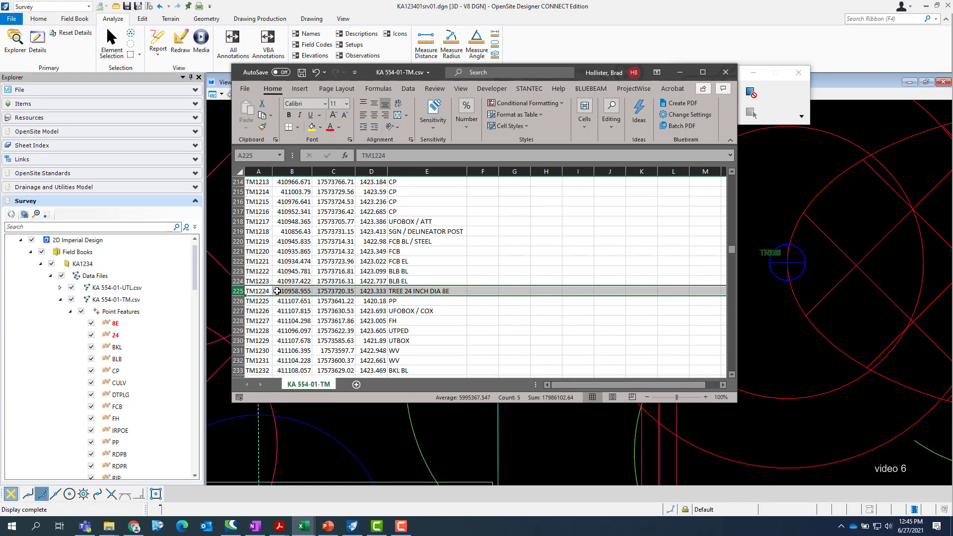
Step: Switch to KA 554-01-TM.csv in Excel and insert a slash after TREE in the description of point TM1224
click(408, 290)
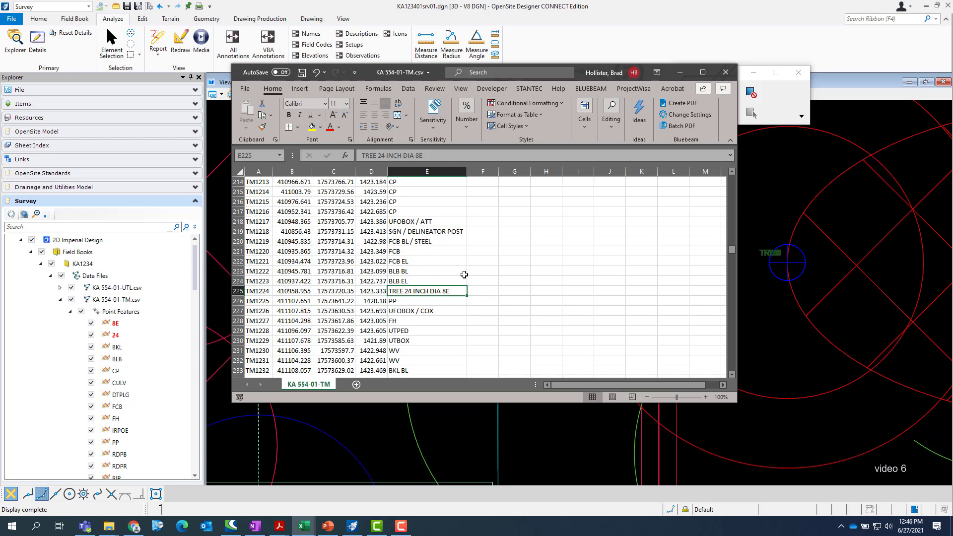
click(377, 156)
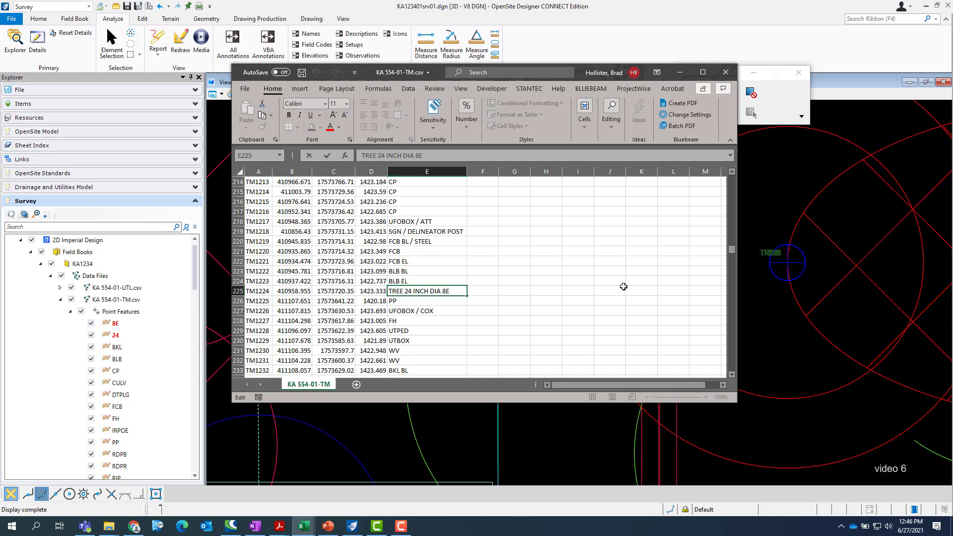
text(/)
click(548, 290)
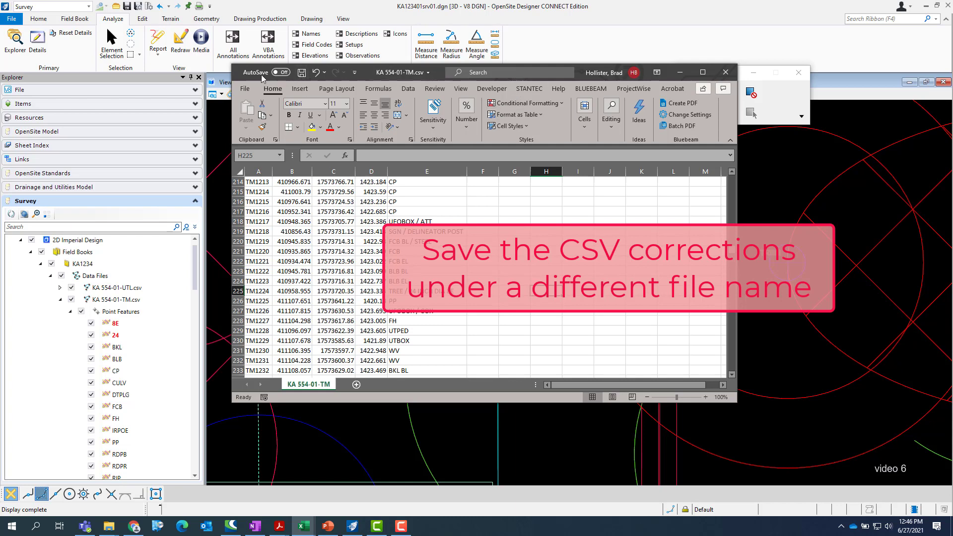
Step: Save the edited spreadsheet as a separate comma-delimited CSV file named KA 554-01-TM(bjhCorrected)
click(244, 88)
click(263, 223)
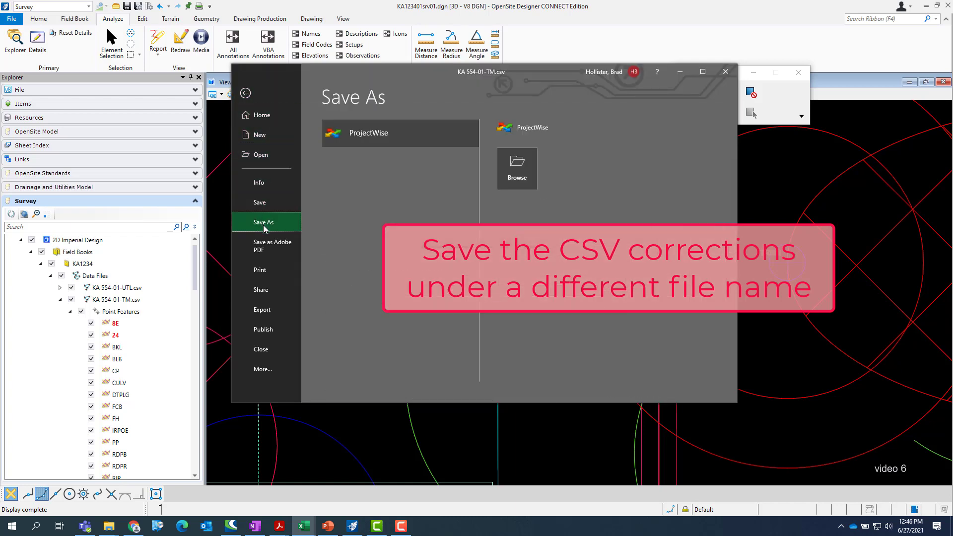
click(570, 140)
text((bjhCorrected))
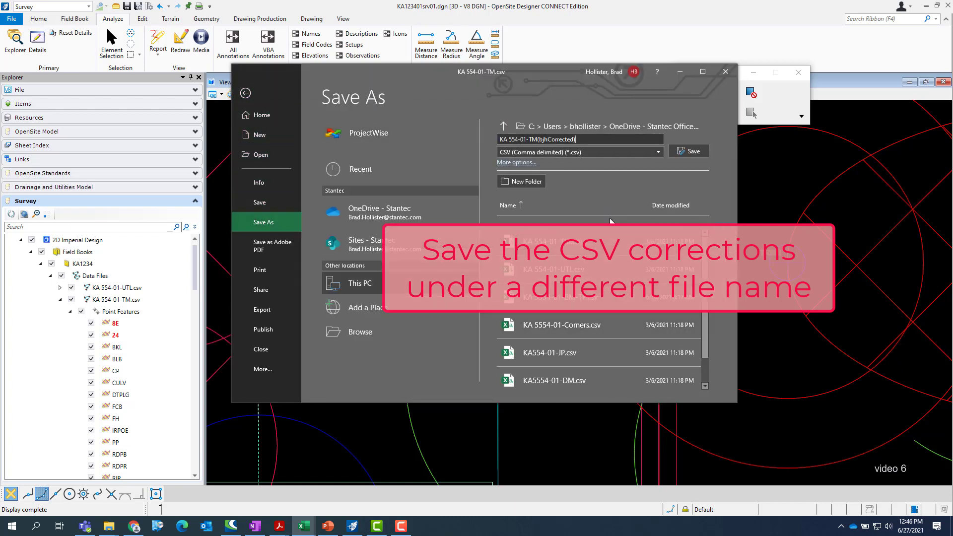
click(690, 153)
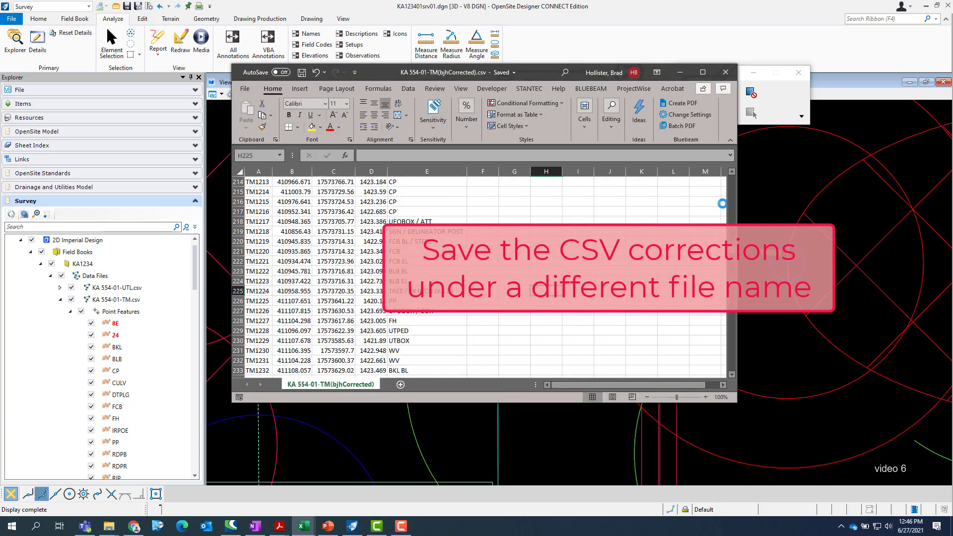